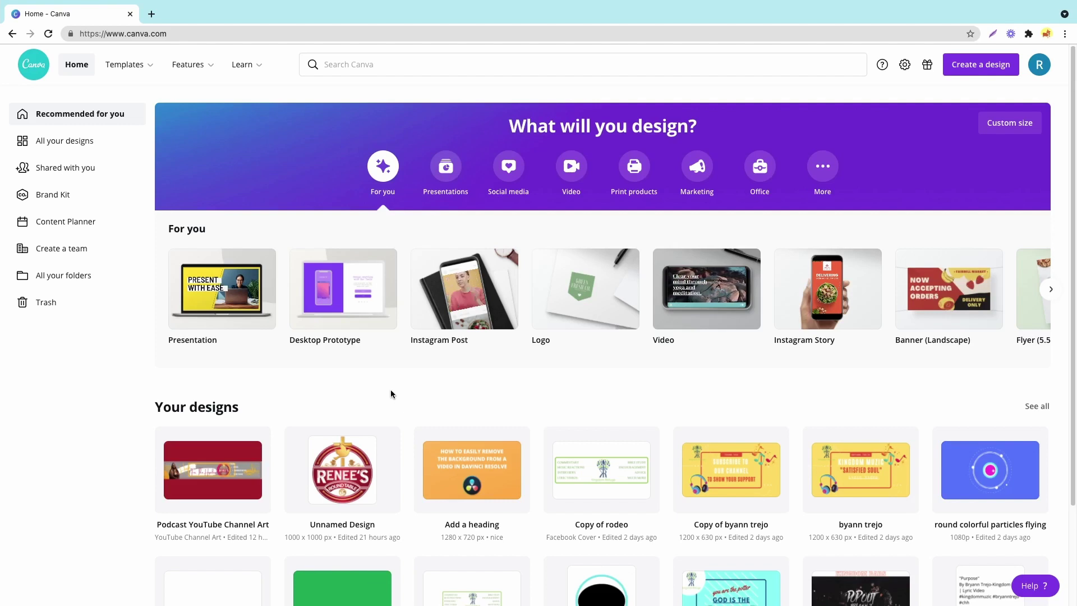
Create a blank 1080p Canva video design and open the Elements library search.
click(982, 70)
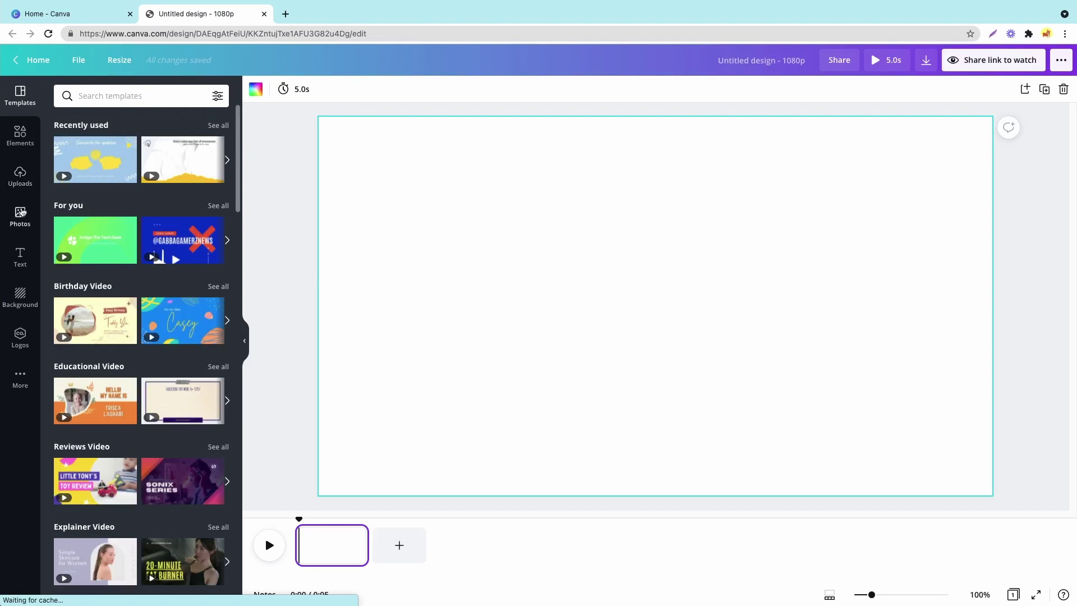
click(20, 134)
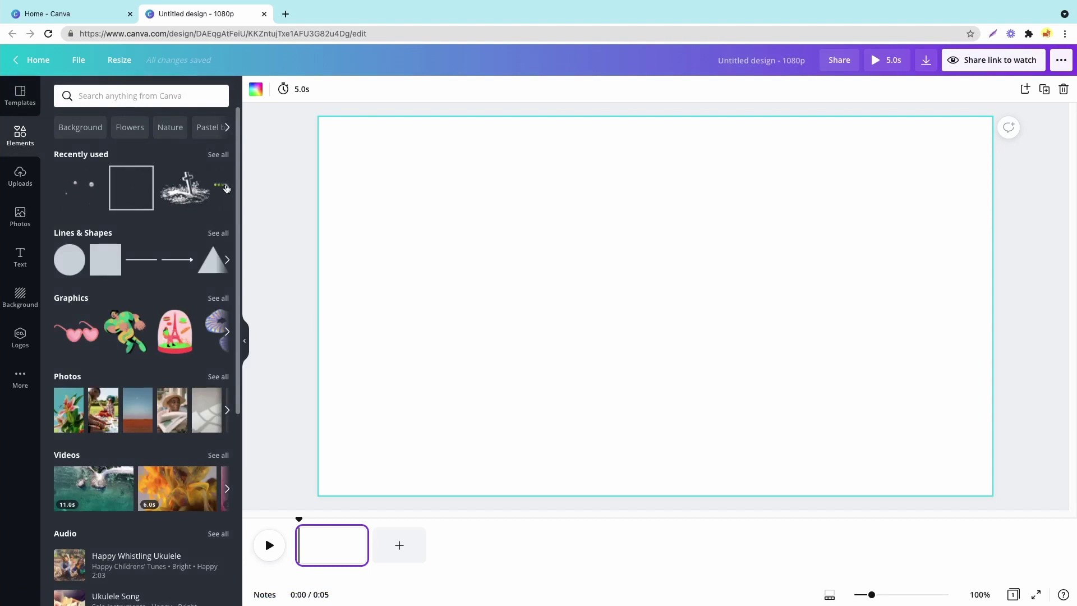
click(226, 188)
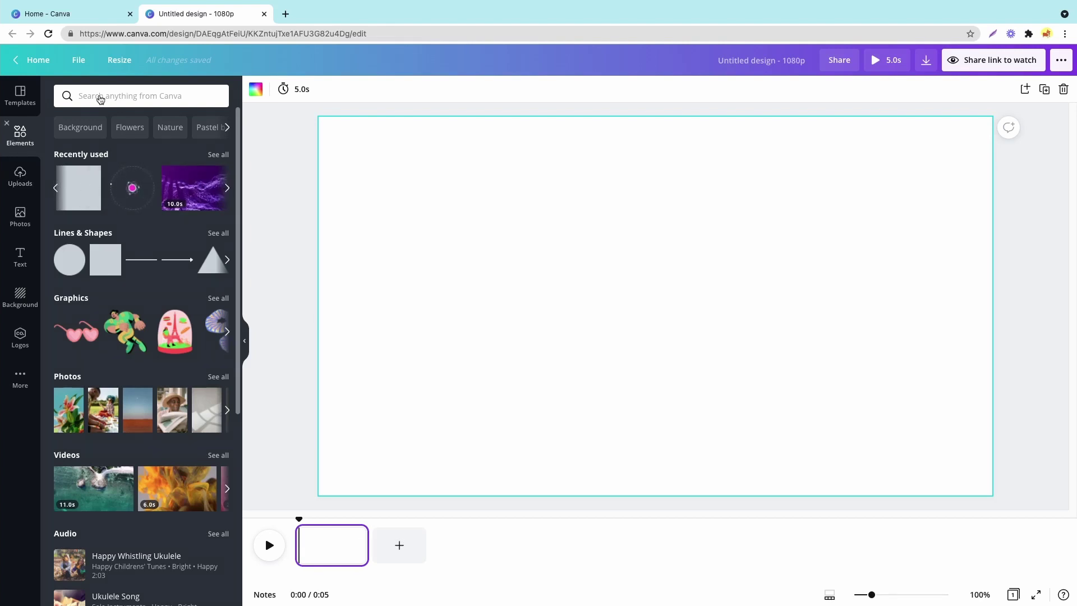
click(100, 99)
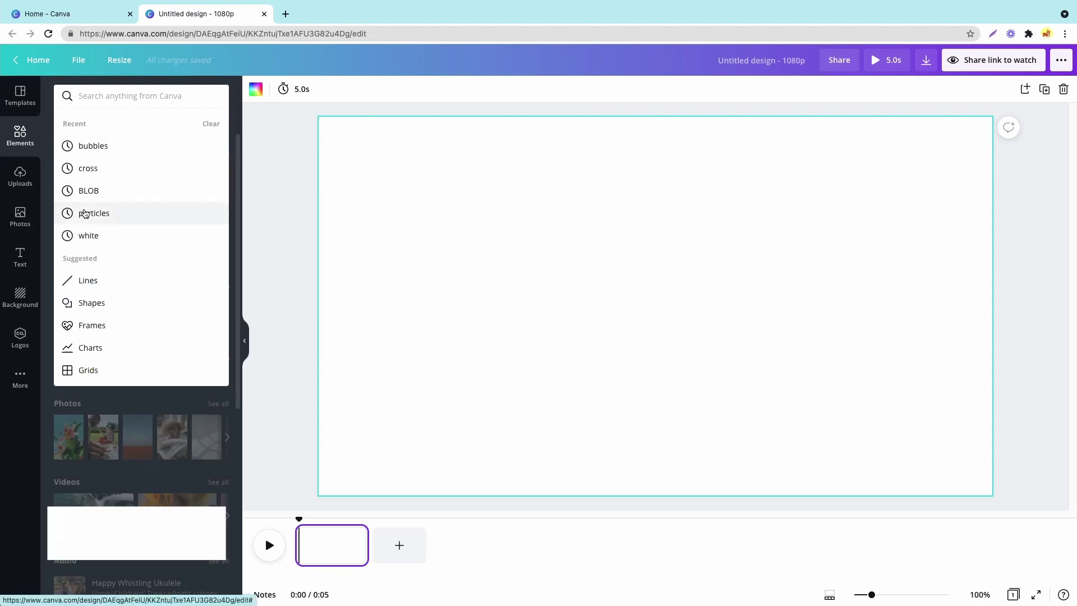
Search Canva elements for 'particles', filtered to animated results only.
click(94, 213)
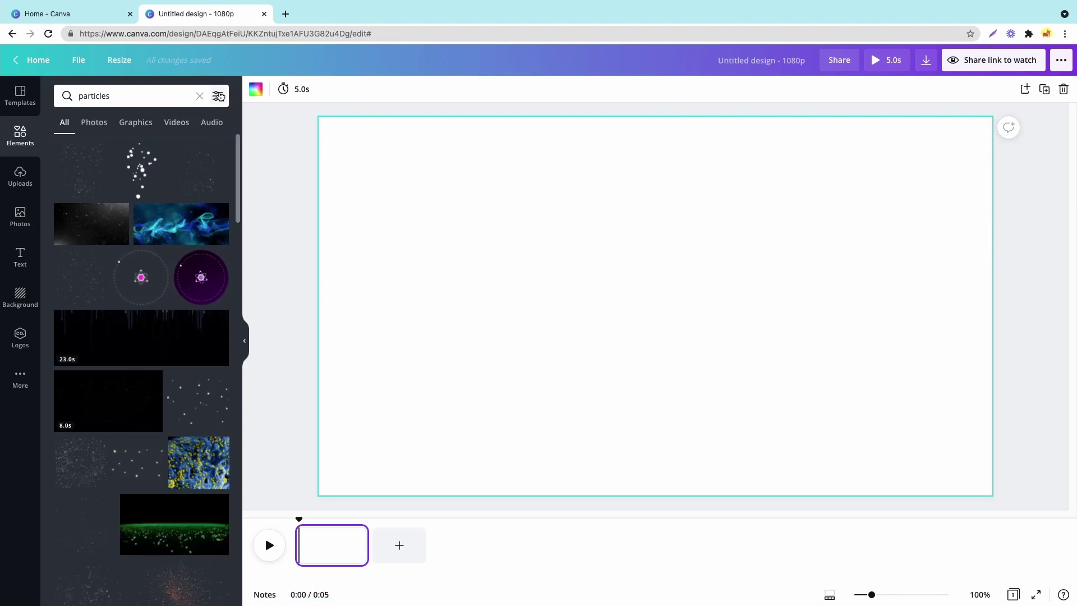
click(218, 95)
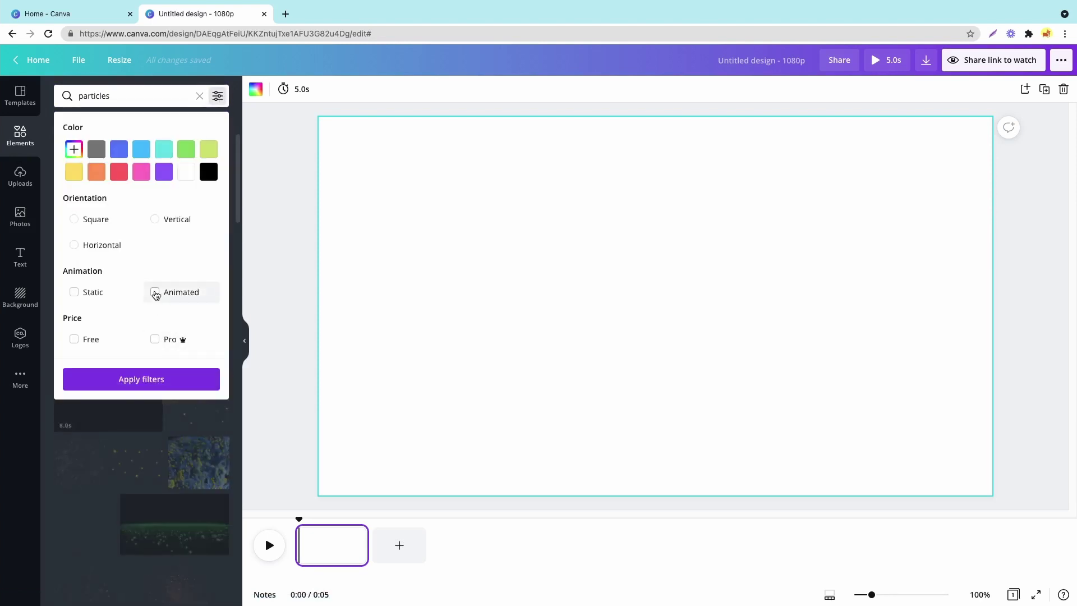
click(155, 292)
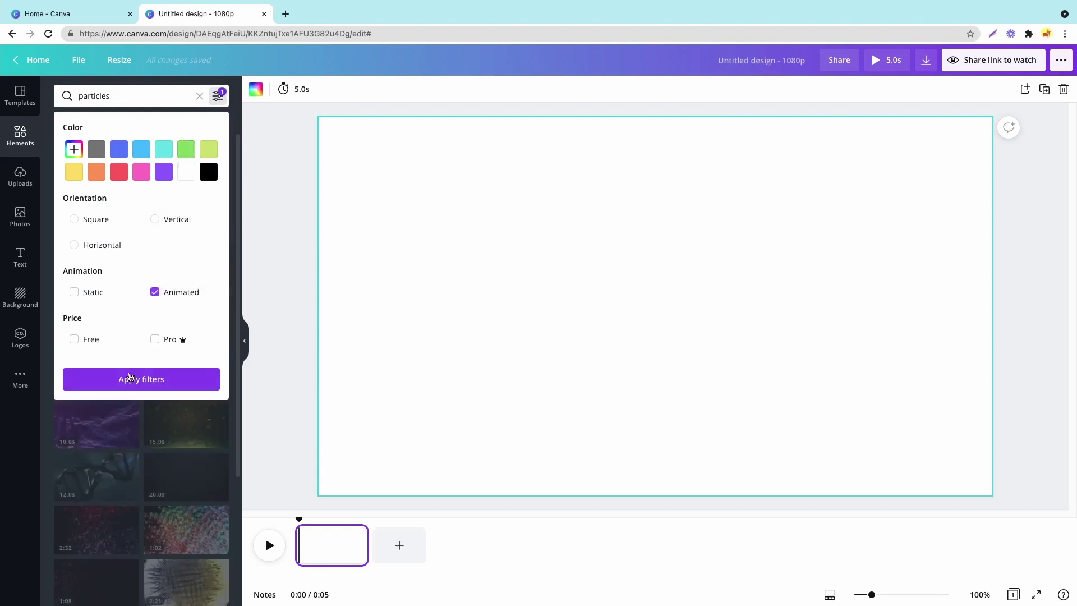
click(135, 378)
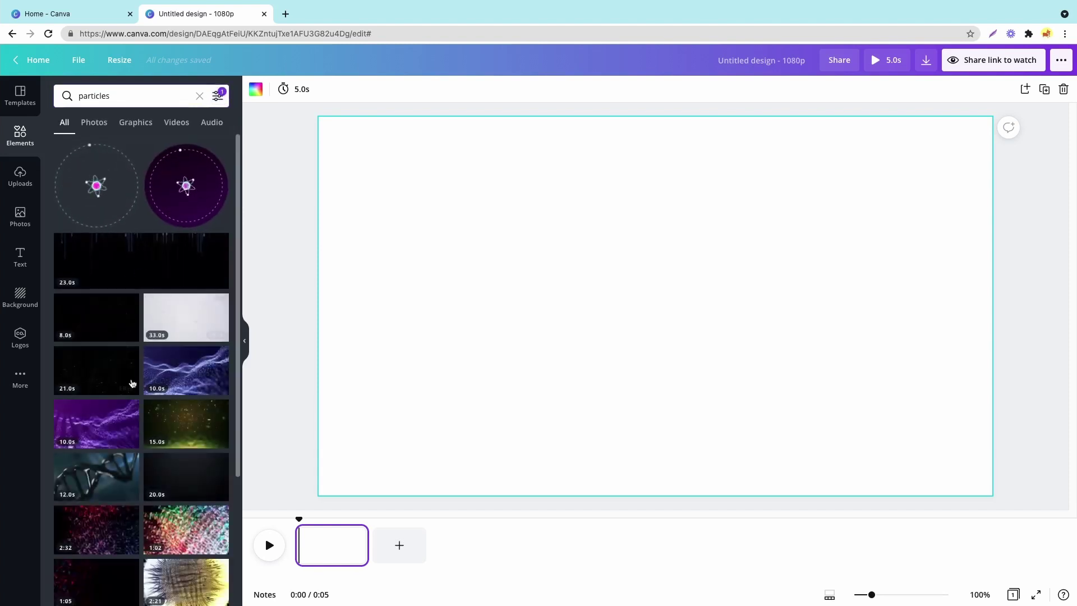
scroll(131, 386, down, 3)
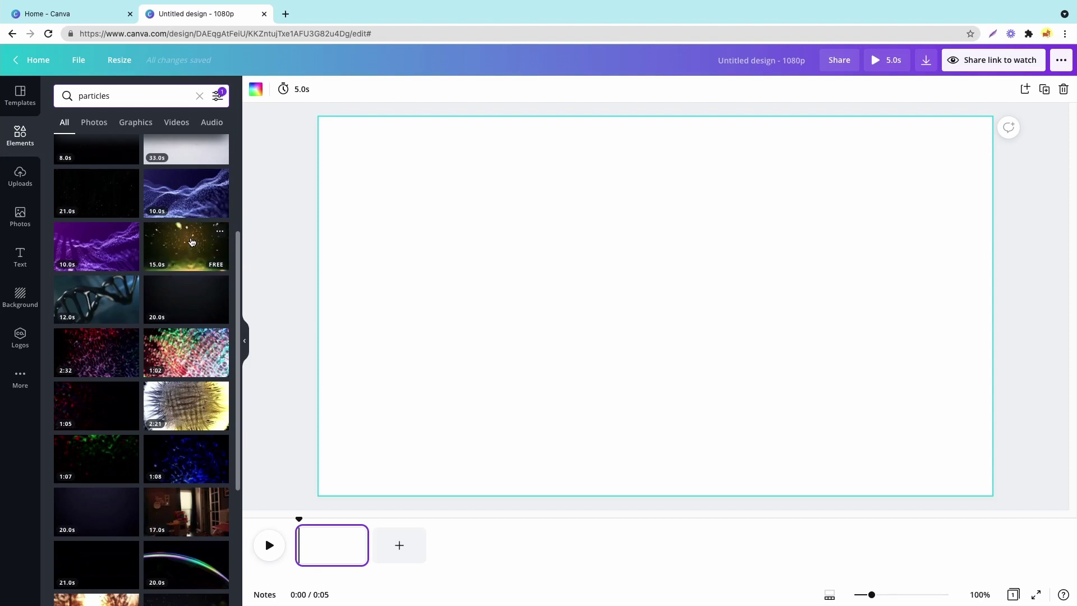
mouse_move(185, 423)
scroll(126, 379, down, 4)
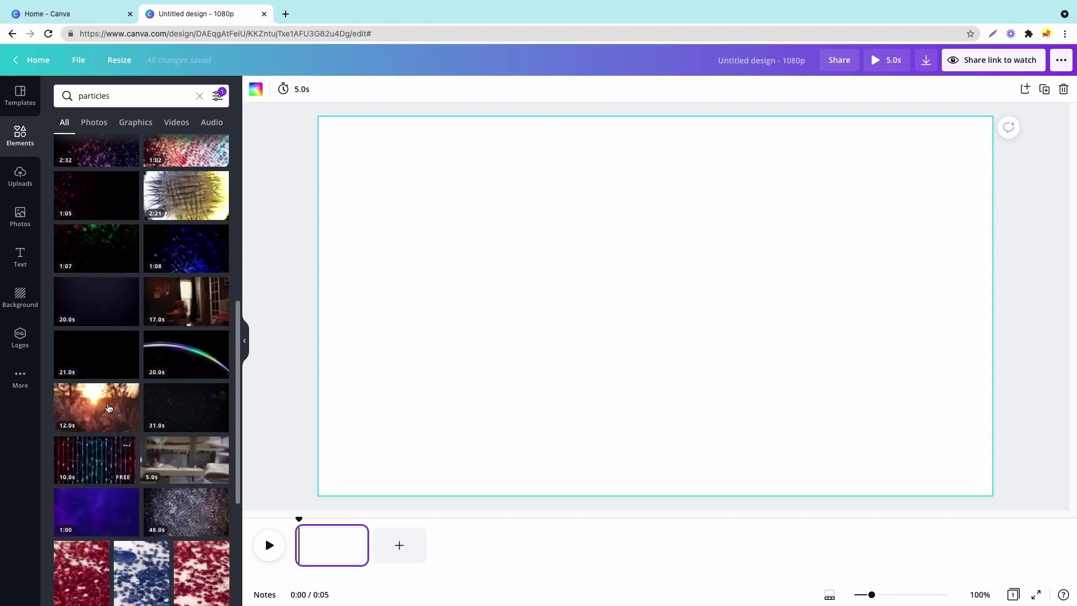
scroll(108, 408, down, 5)
scroll(108, 421, down, 2)
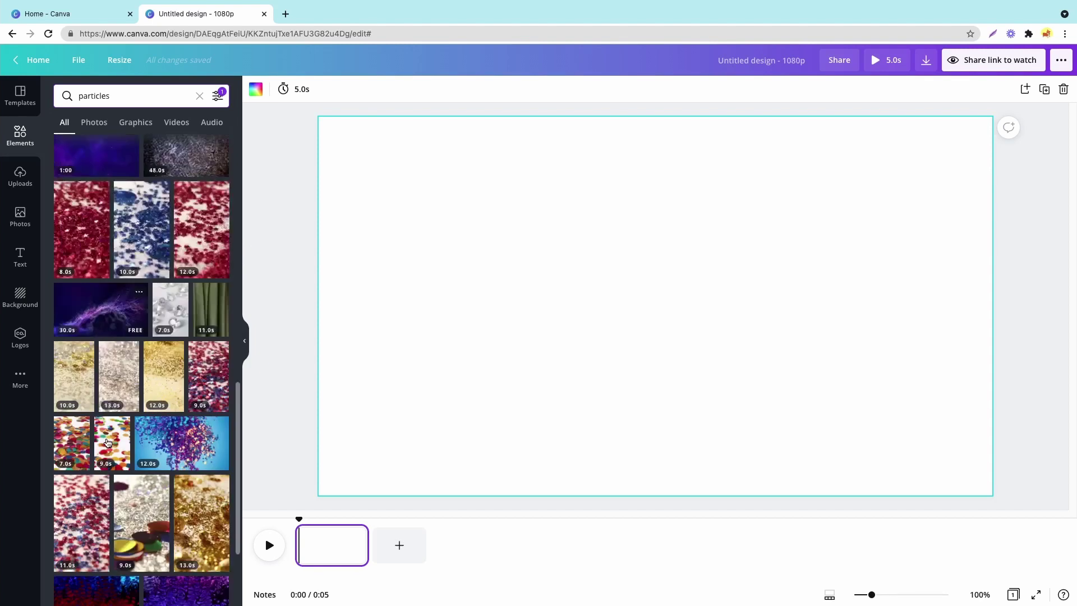
scroll(108, 442, down, 2)
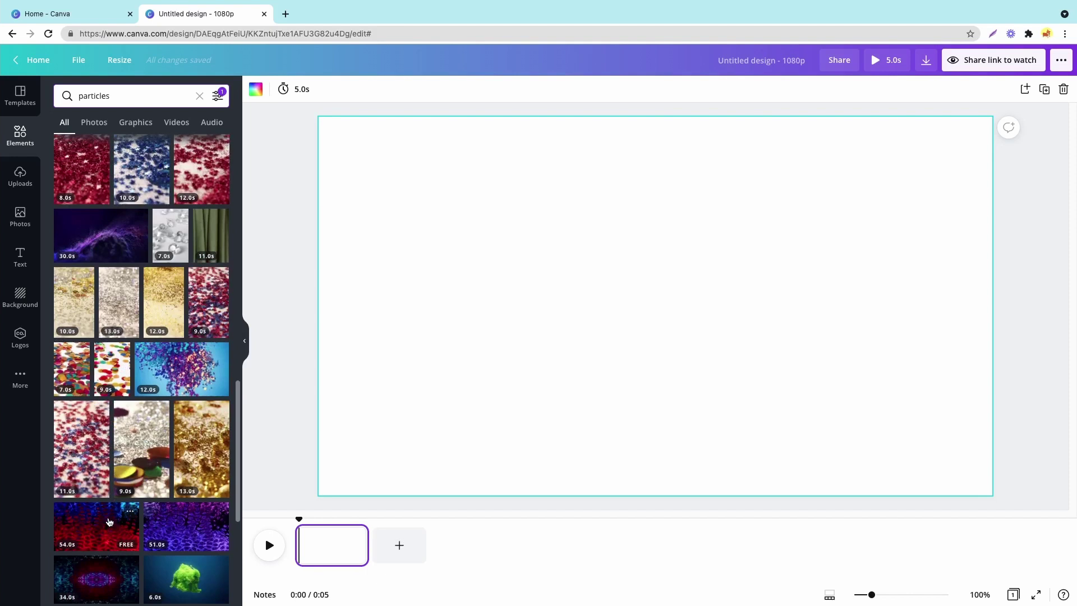
scroll(108, 522, down, 8)
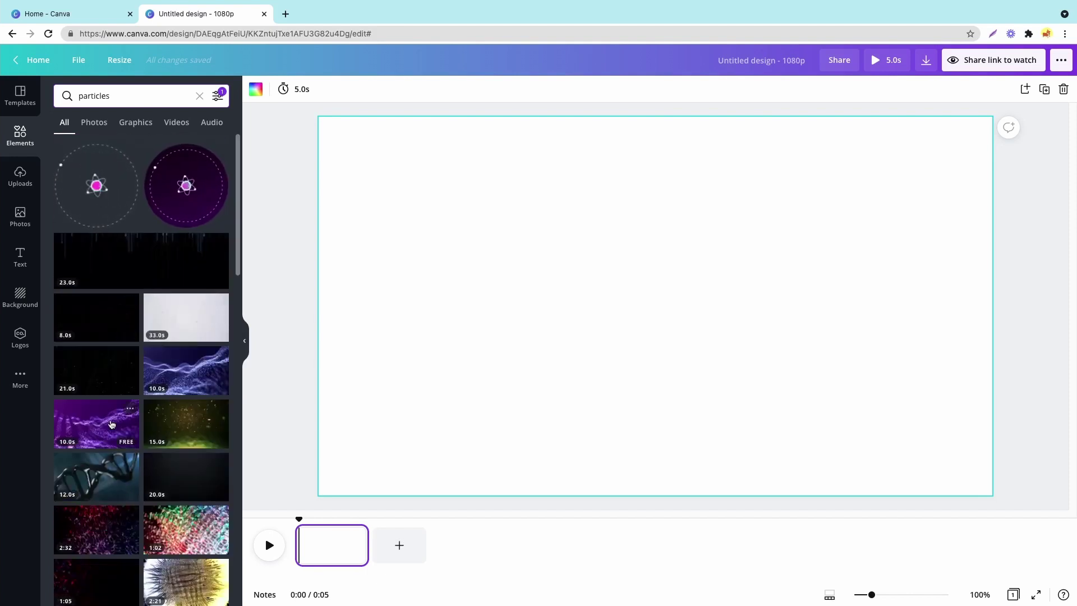
scroll(112, 424, down, 3)
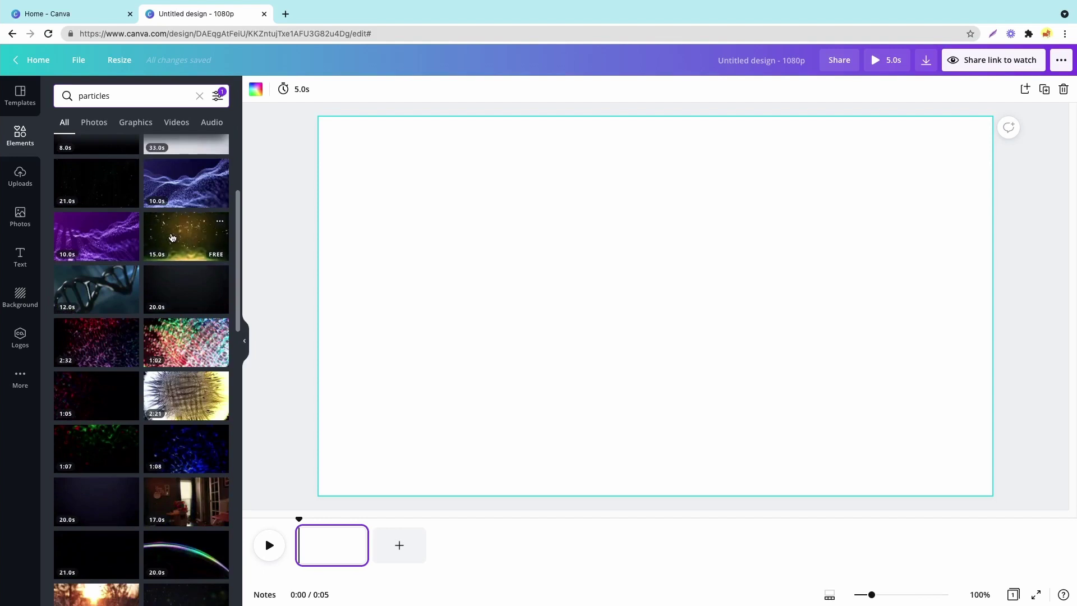
Fill the canvas with the gold particles video, set up MP4 download, and close the design.
click(172, 238)
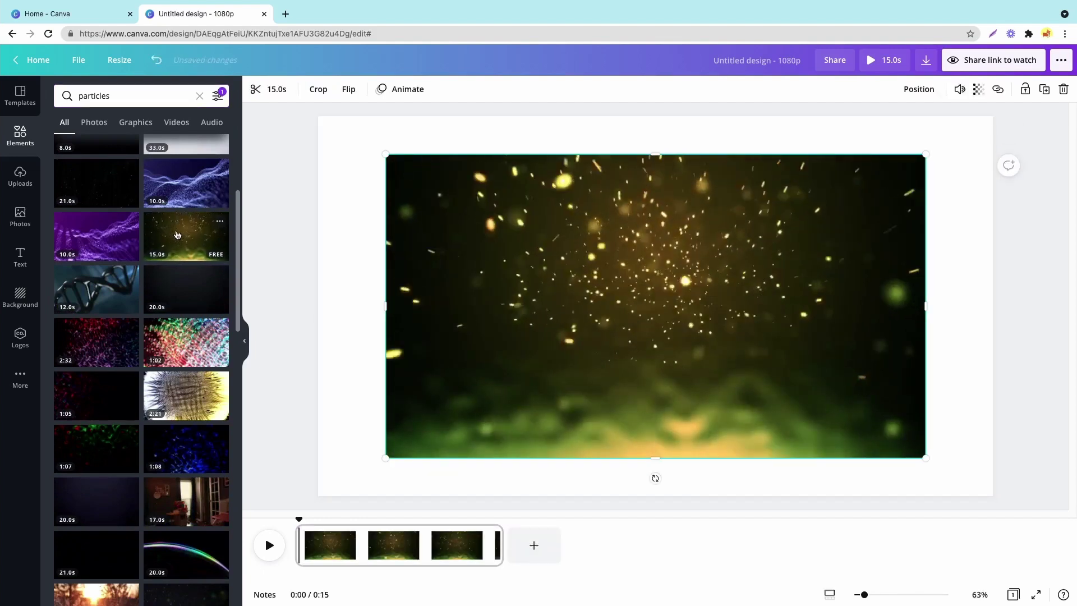
drag(680, 262, 612, 224)
mouse_move(587, 268)
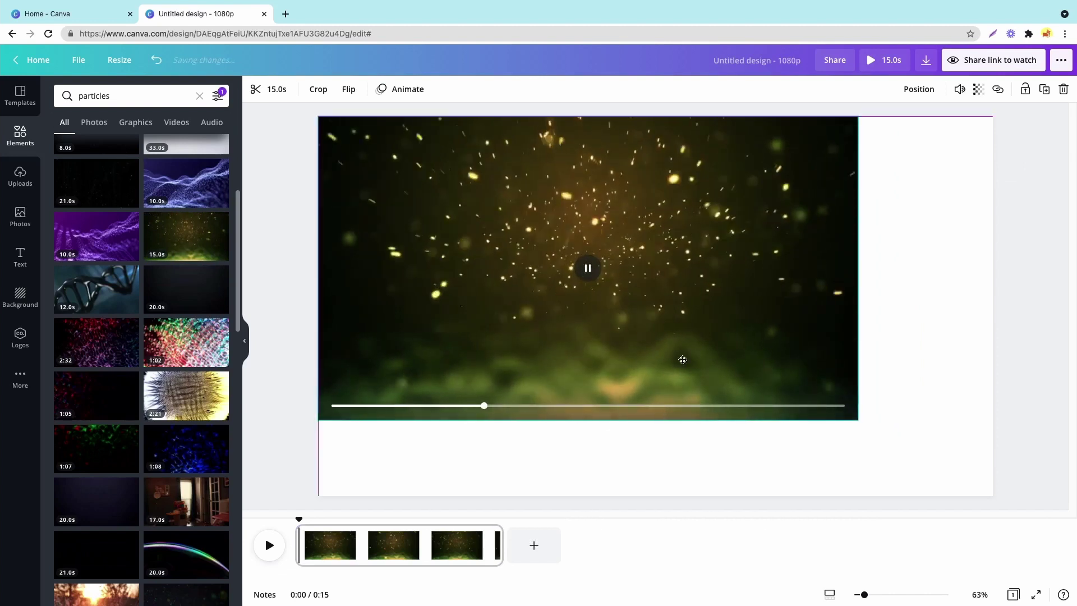
drag(857, 419, 990, 500)
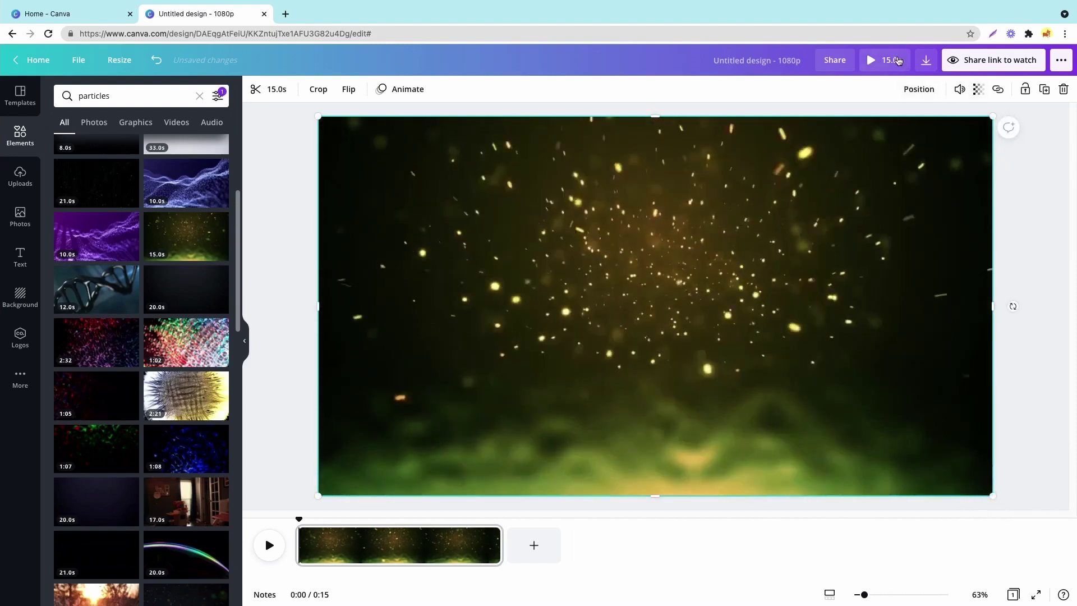
click(926, 60)
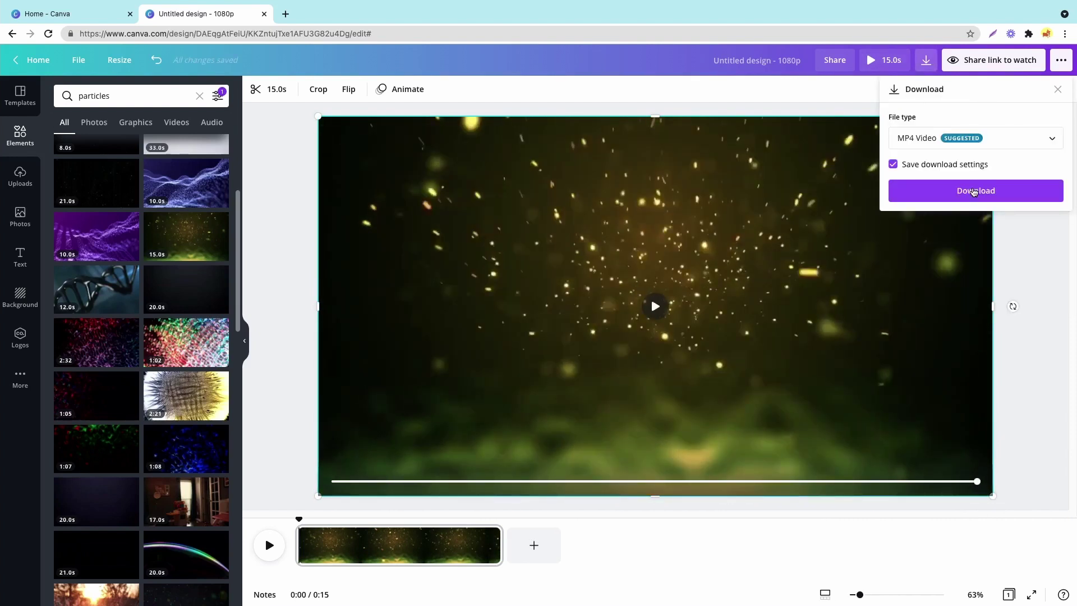
click(265, 13)
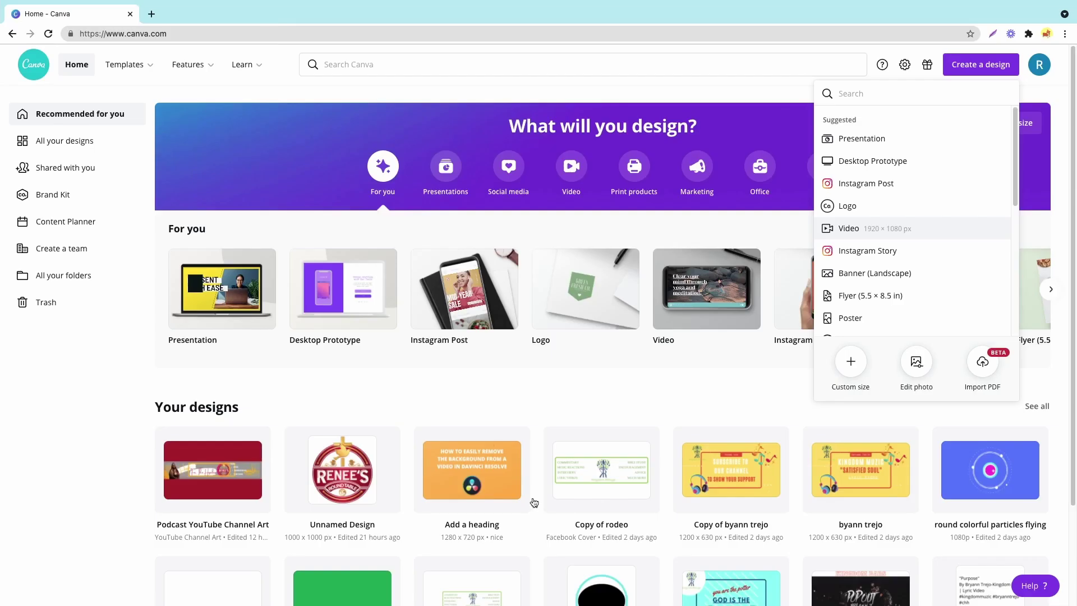
mouse_move(515, 601)
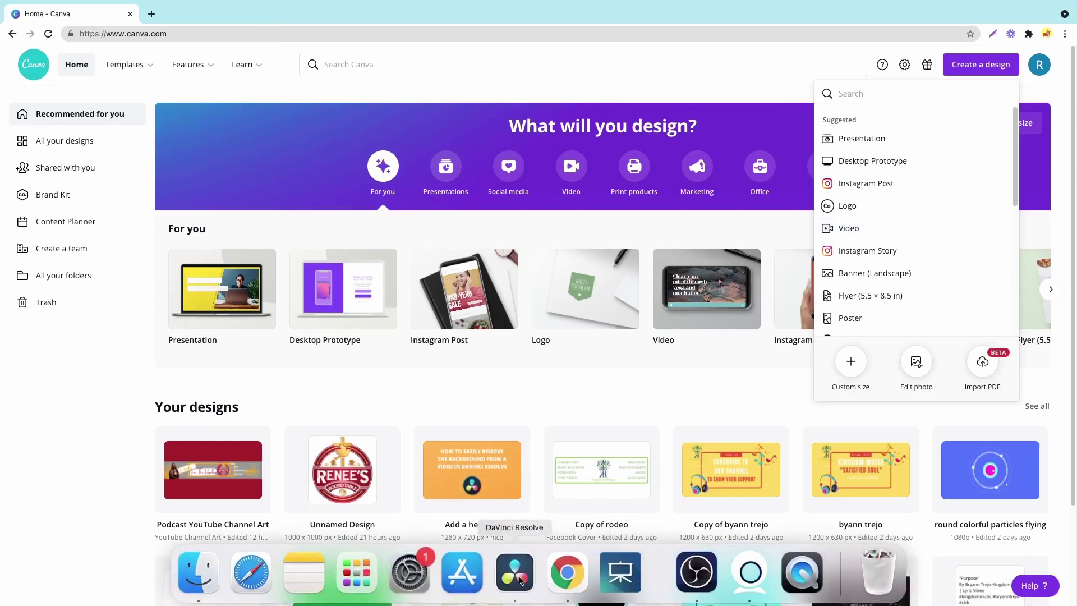
Switch to the DaVinci Resolve lyric videos timeline and mute audio track A4.
click(515, 576)
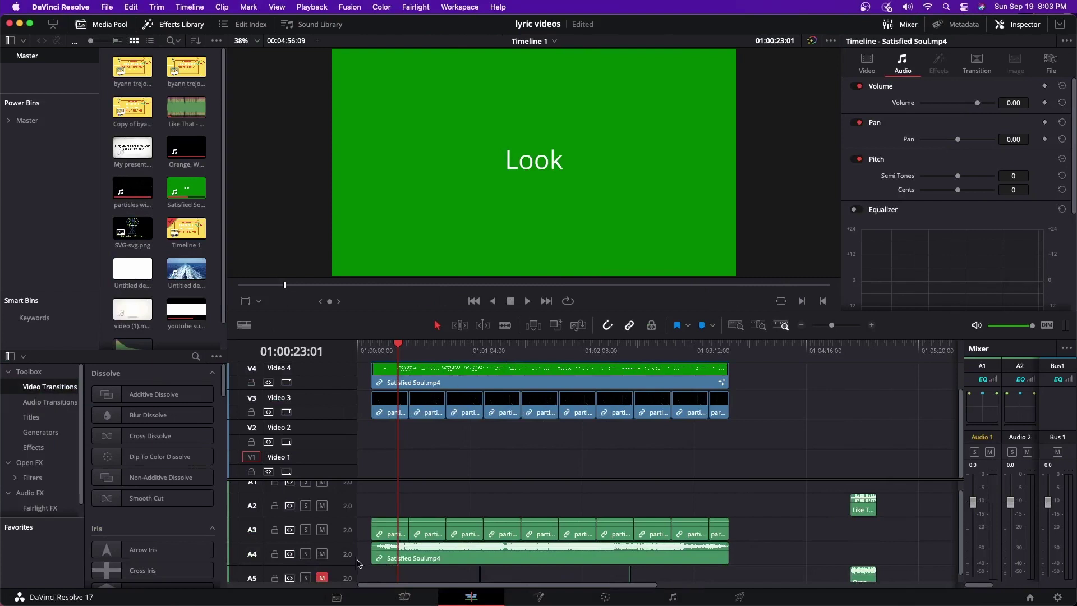
click(322, 555)
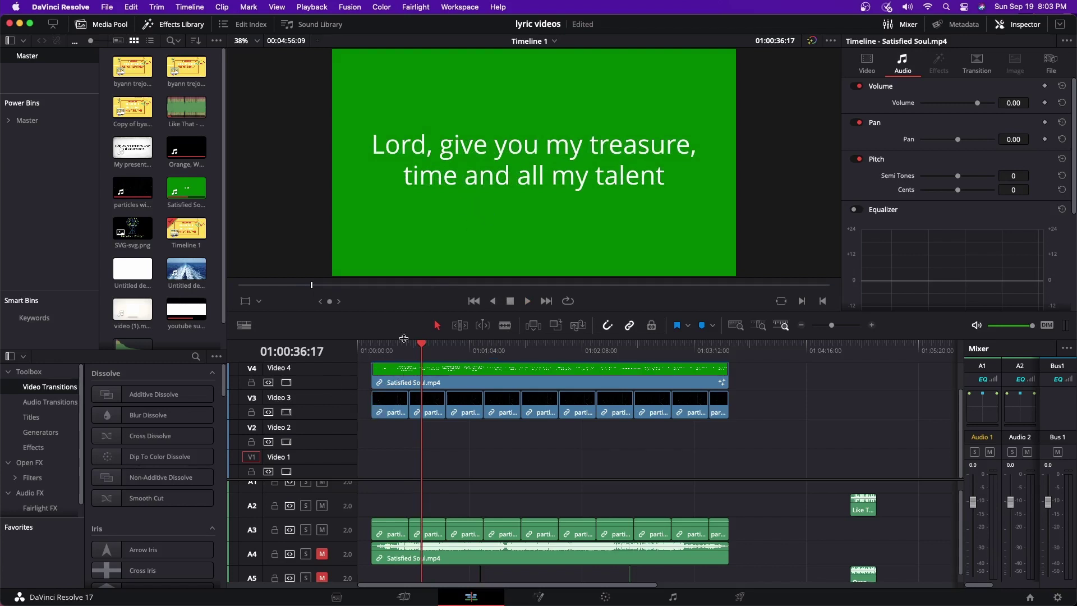
Preview the particles with V4 off, re-enable V4, play, and select Satisfied Soul.mp4.
click(287, 382)
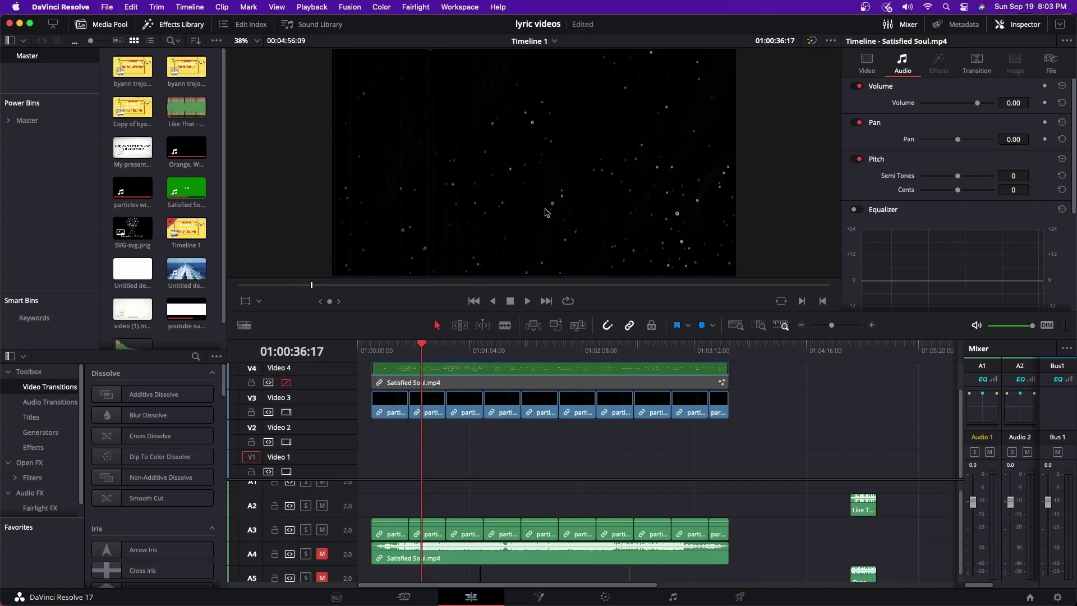
click(529, 300)
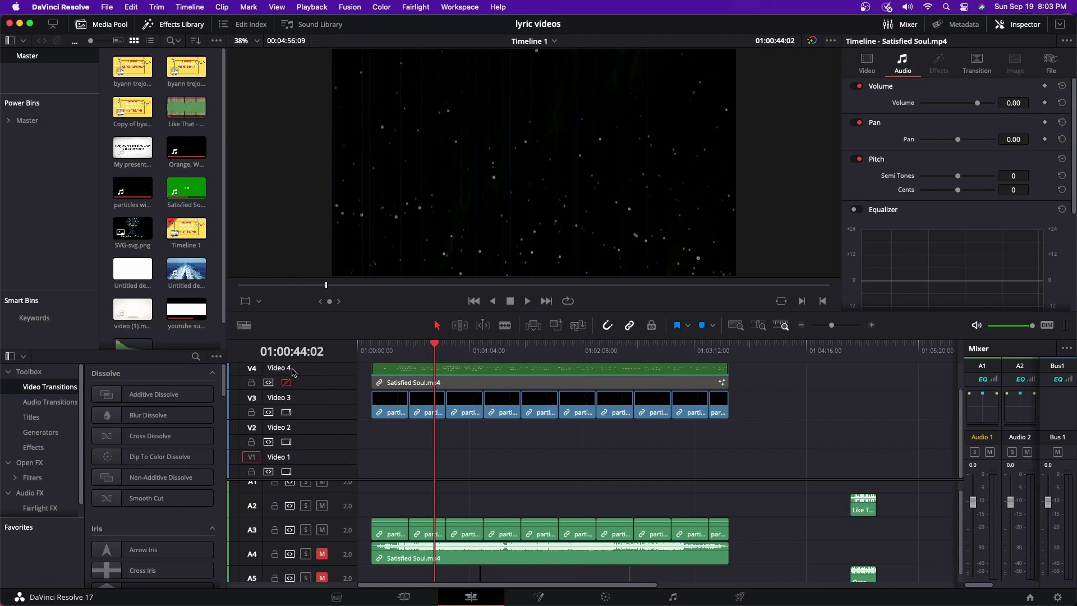
click(287, 382)
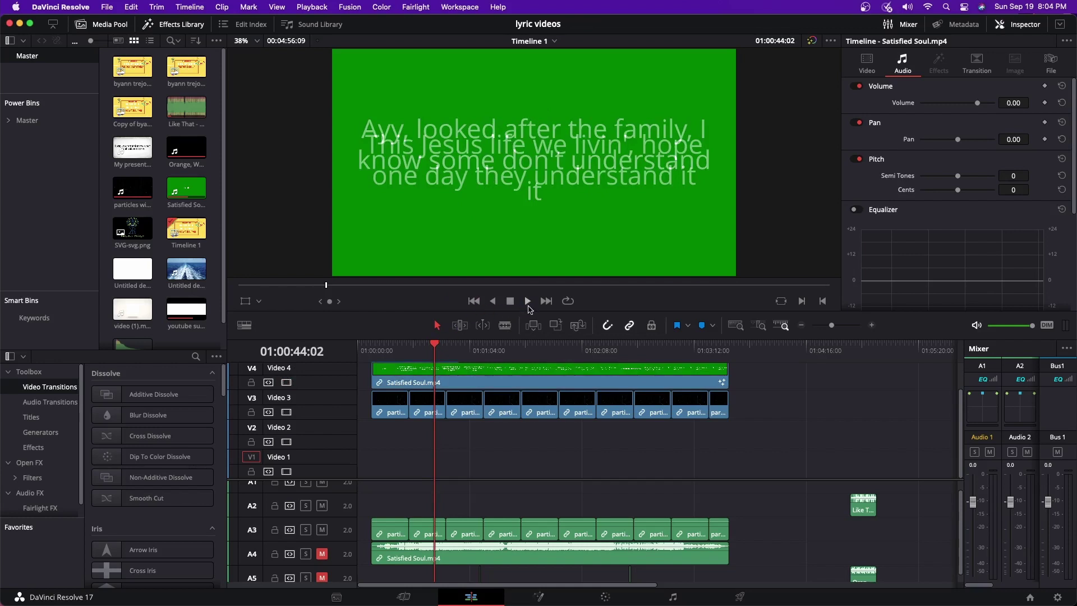
click(530, 300)
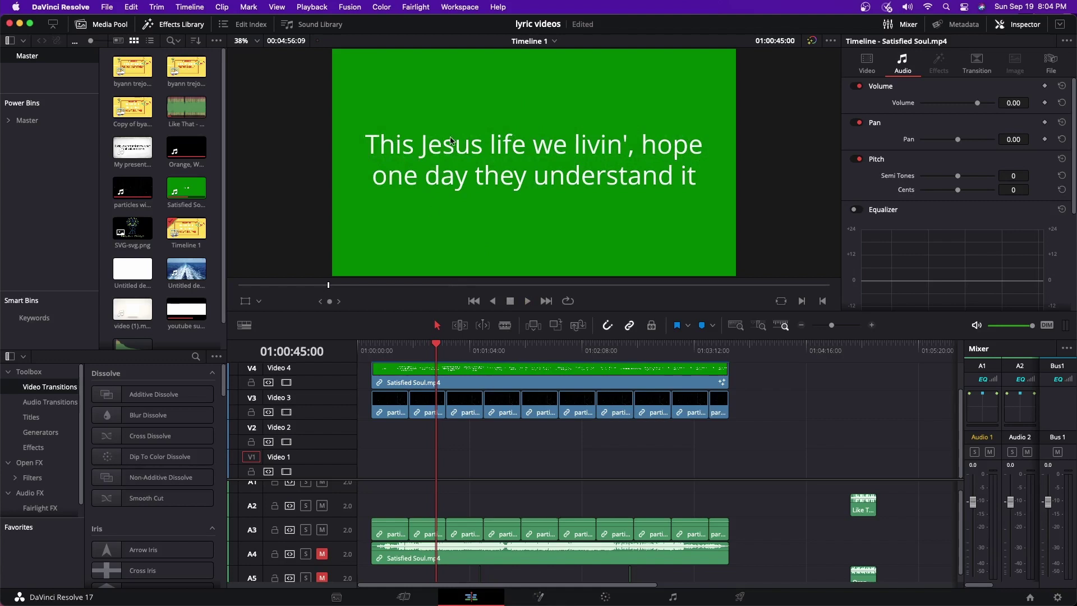
click(461, 381)
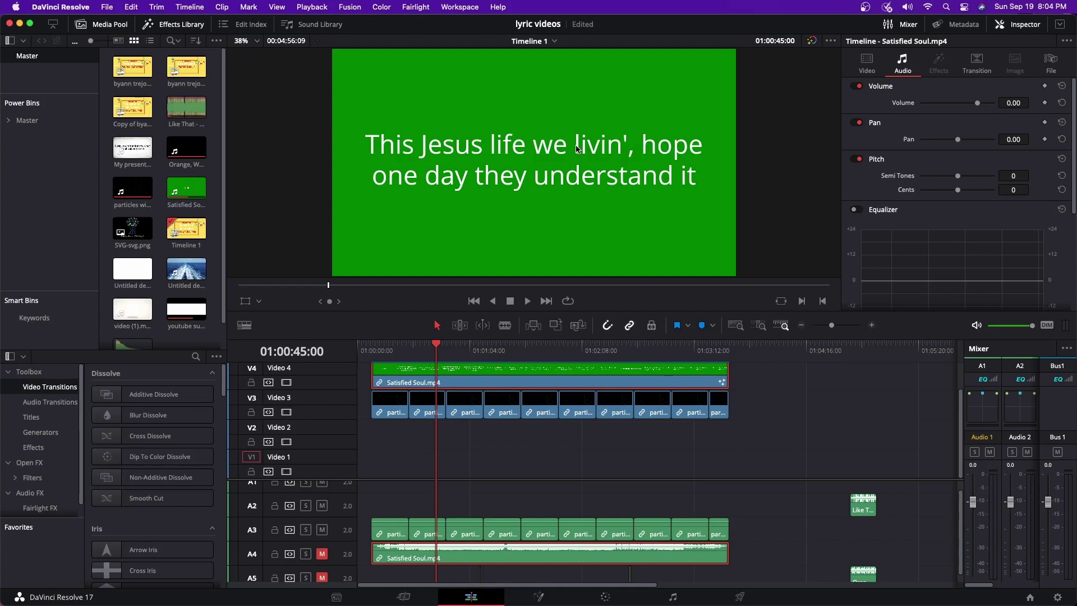
Open Satisfied Soul.mp4 in Fusion and spread the MediaIn1 and MediaOut1 nodes apart.
right_click(510, 386)
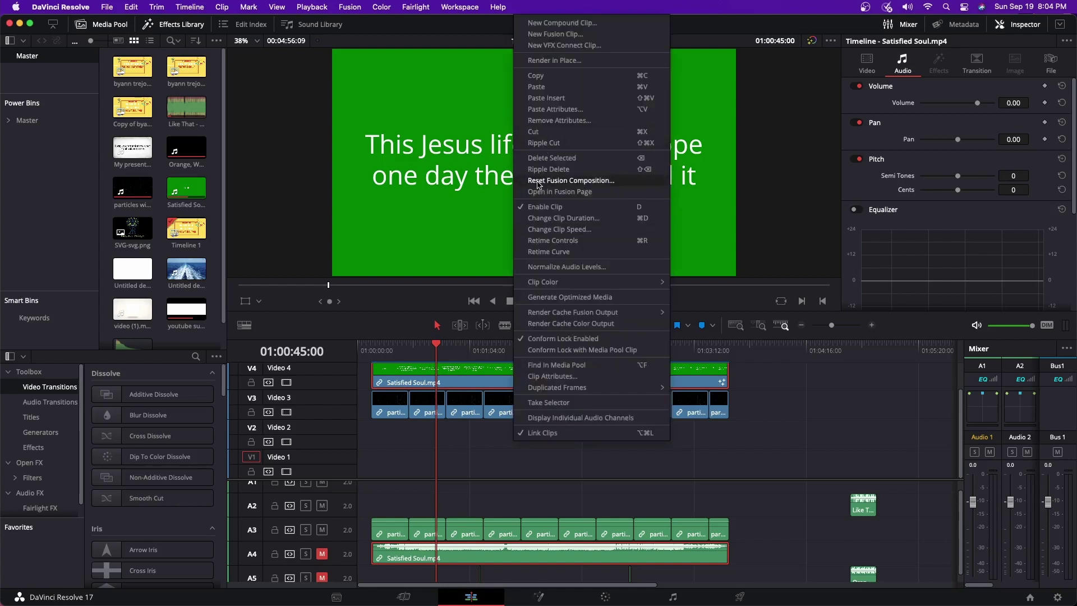
click(541, 191)
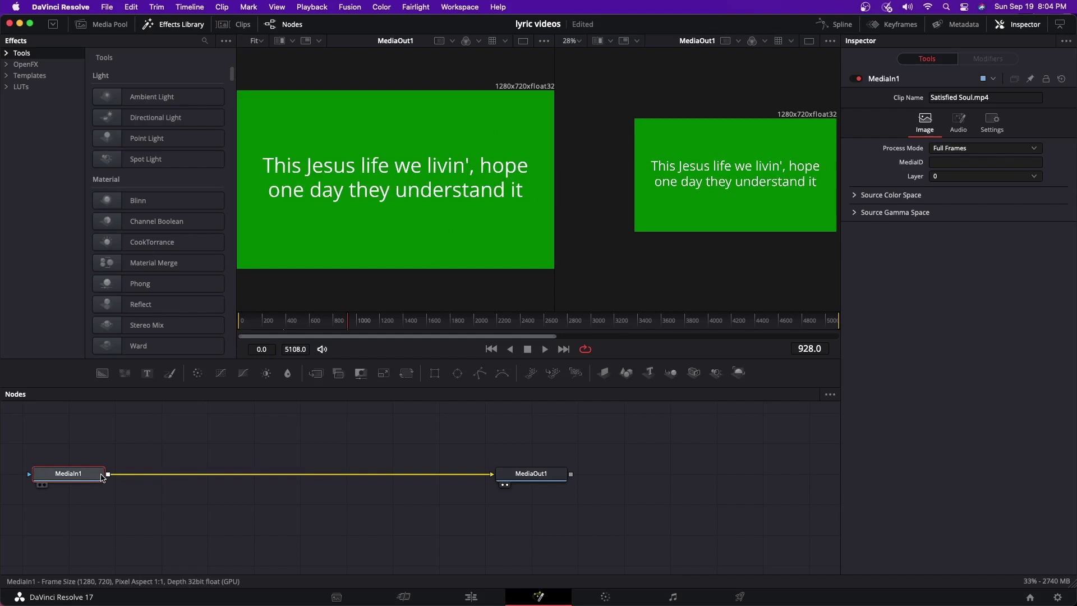
mouse_move(80, 474)
mouse_down()
mouse_move(280, 490)
mouse_move(332, 475)
mouse_up()
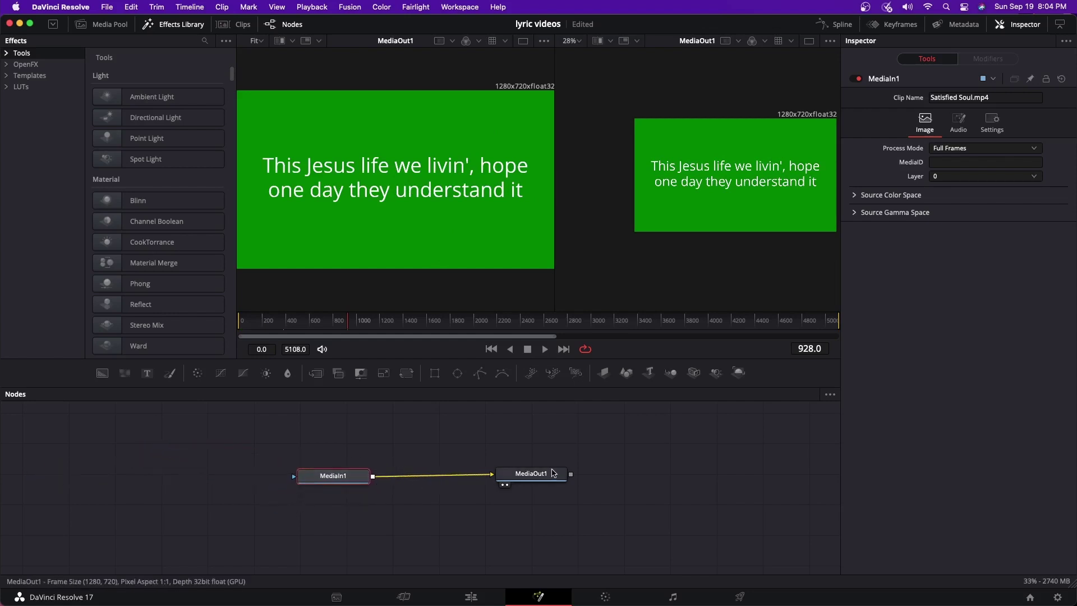
drag(531, 474, 638, 474)
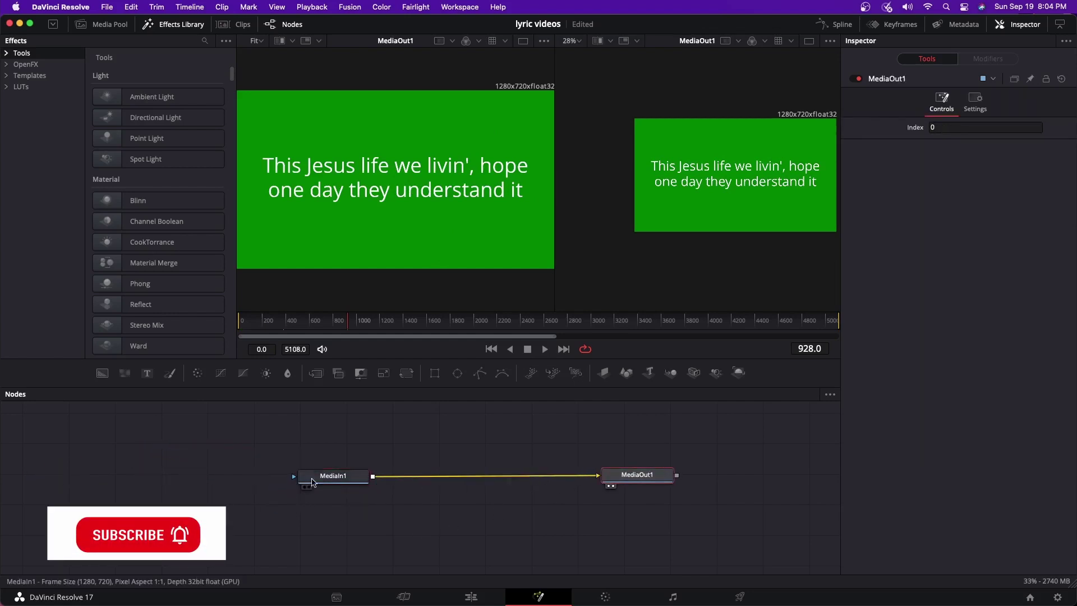
click(333, 480)
right_click(332, 479)
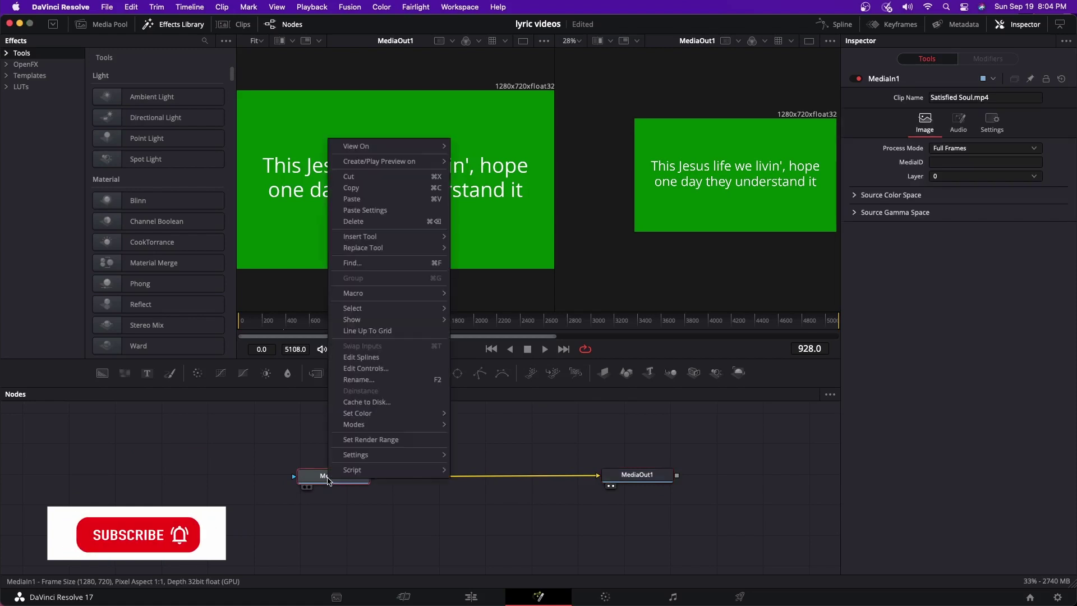
mouse_move(361, 236)
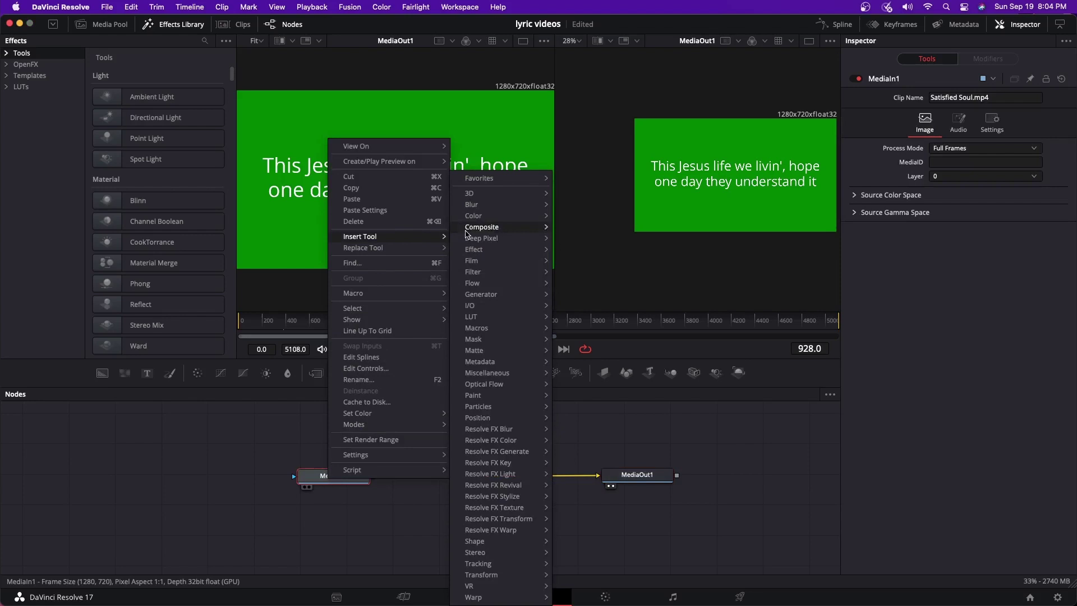
mouse_move(475, 350)
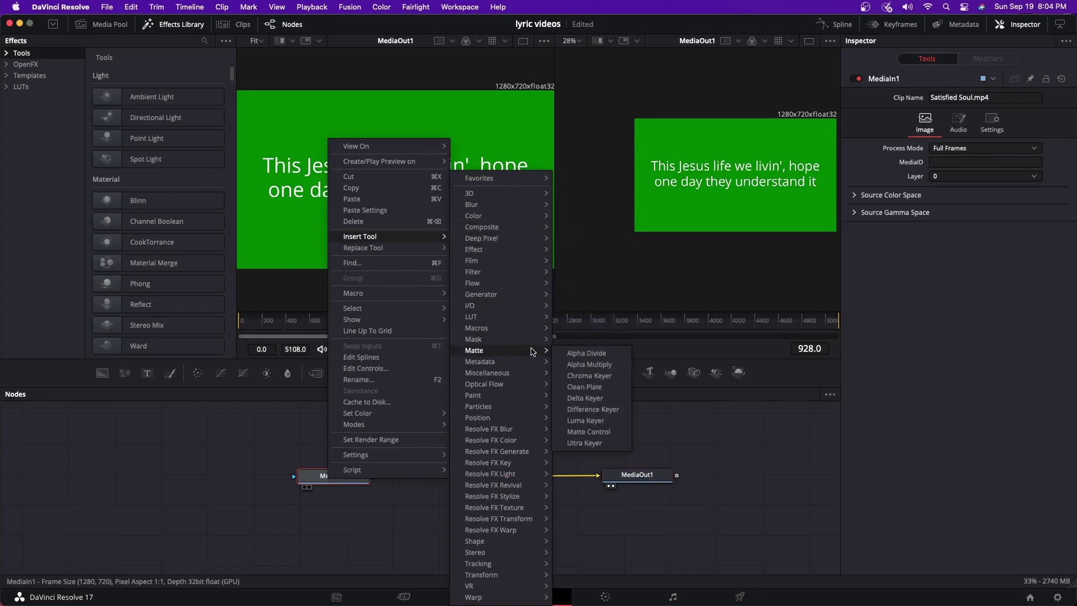
Insert a Matte > Luma Keyer node between MediaIn1 and MediaOut1.
click(585, 420)
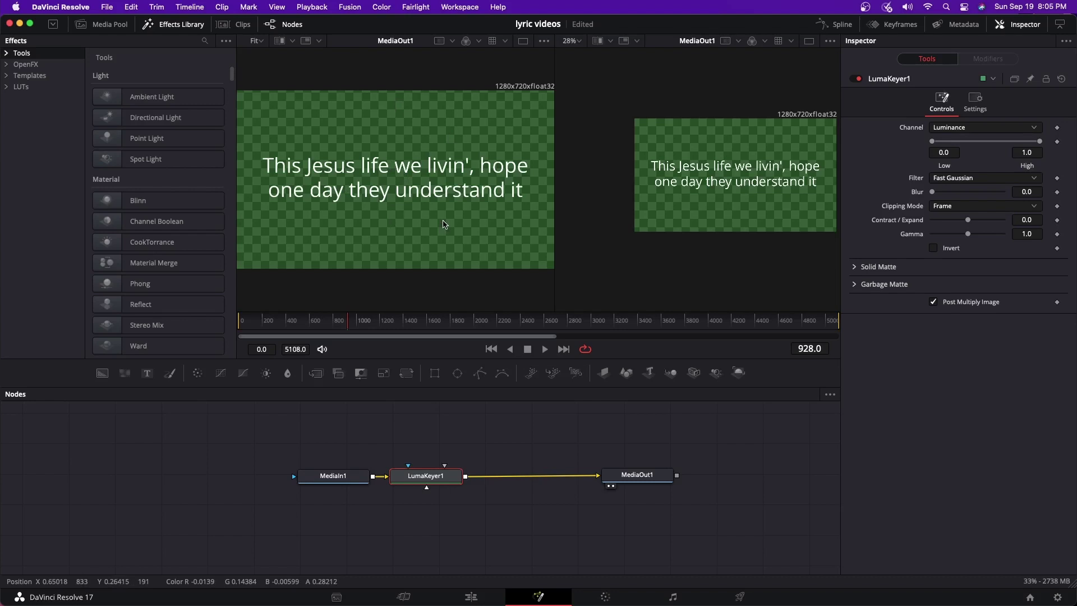
scroll(442, 205, down, 2)
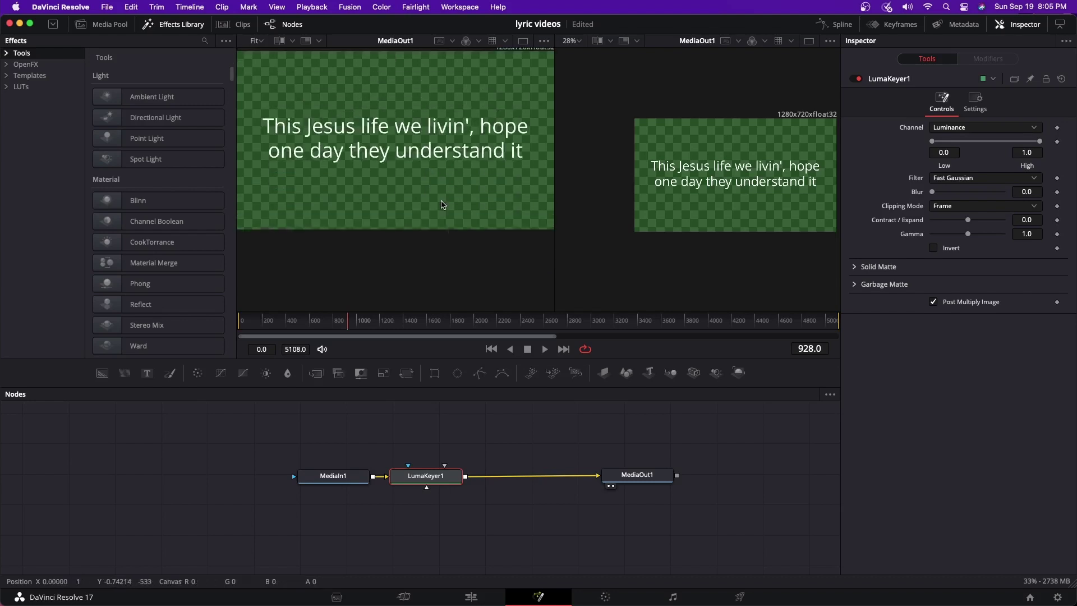
scroll(441, 204, up, 2)
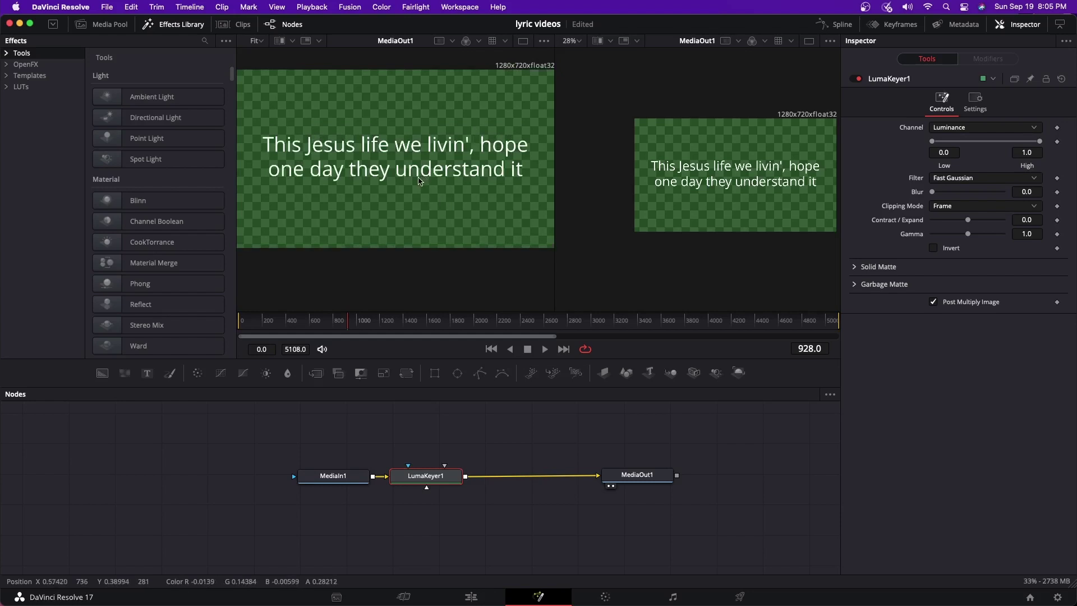
scroll(420, 182, down, 2)
scroll(419, 182, up, 2)
scroll(419, 181, up, 3)
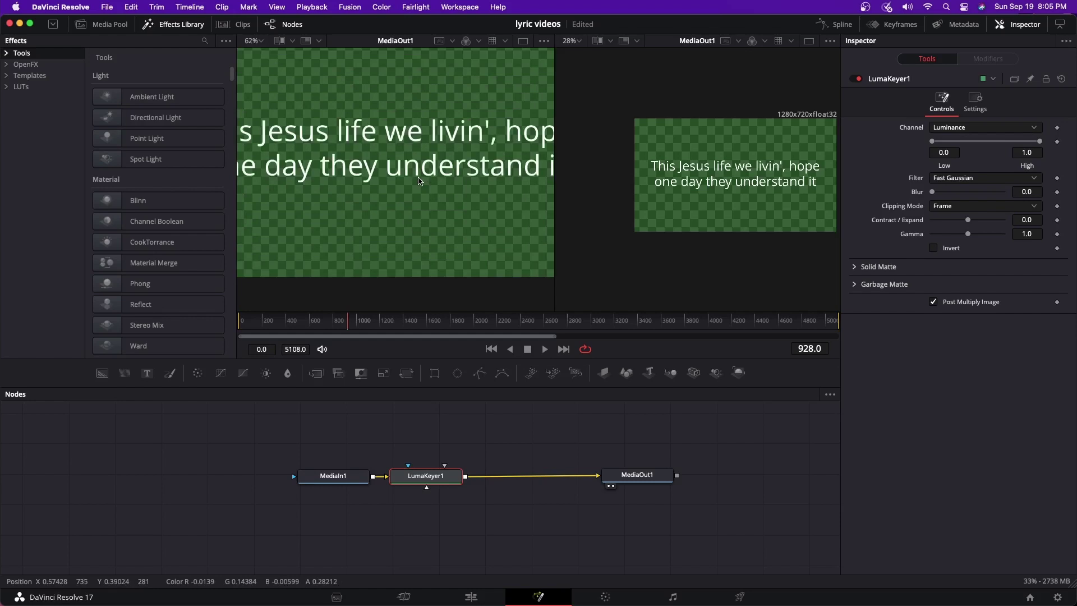
scroll(419, 182, up, 2)
scroll(419, 182, down, 1)
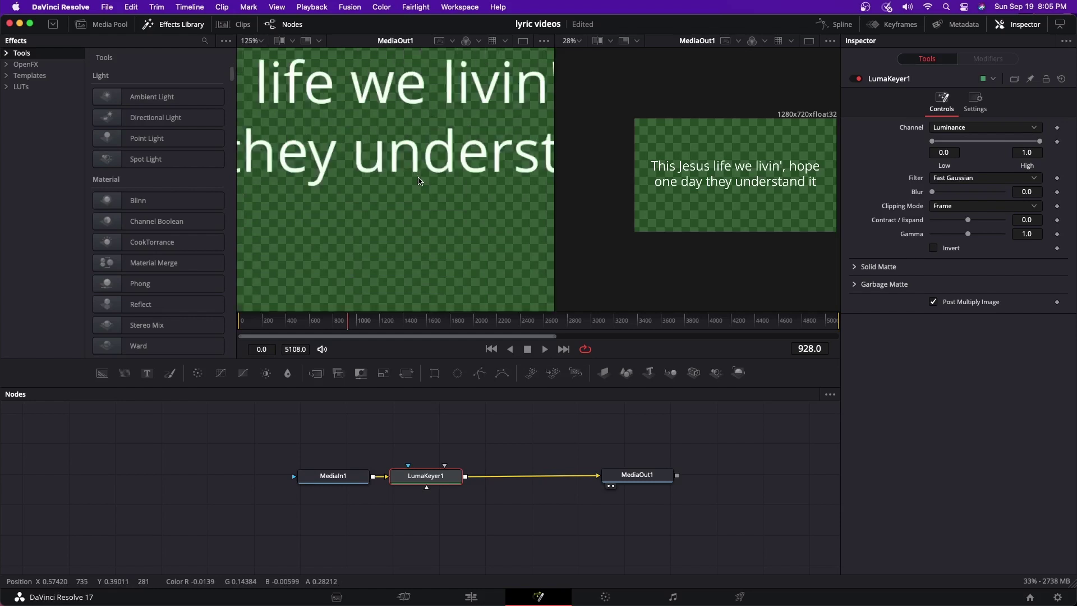
scroll(419, 182, up, 1)
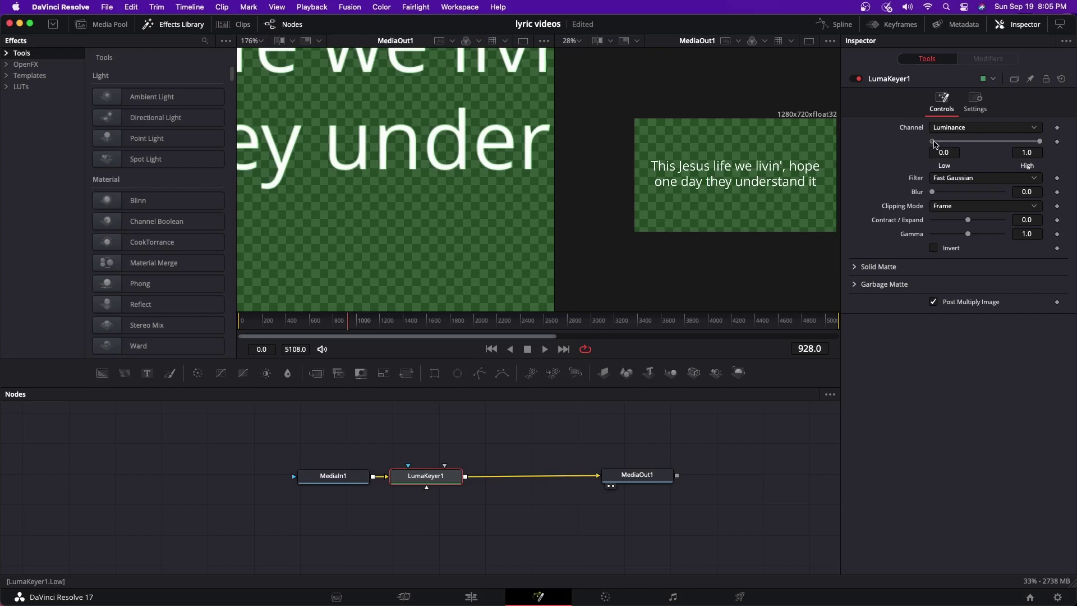
Set the LumaKeyer1 range to Low 0.428 and High 1.0 to remove the green.
mouse_move(935, 142)
mouse_down()
mouse_move(1035, 139)
mouse_move(973, 145)
mouse_up()
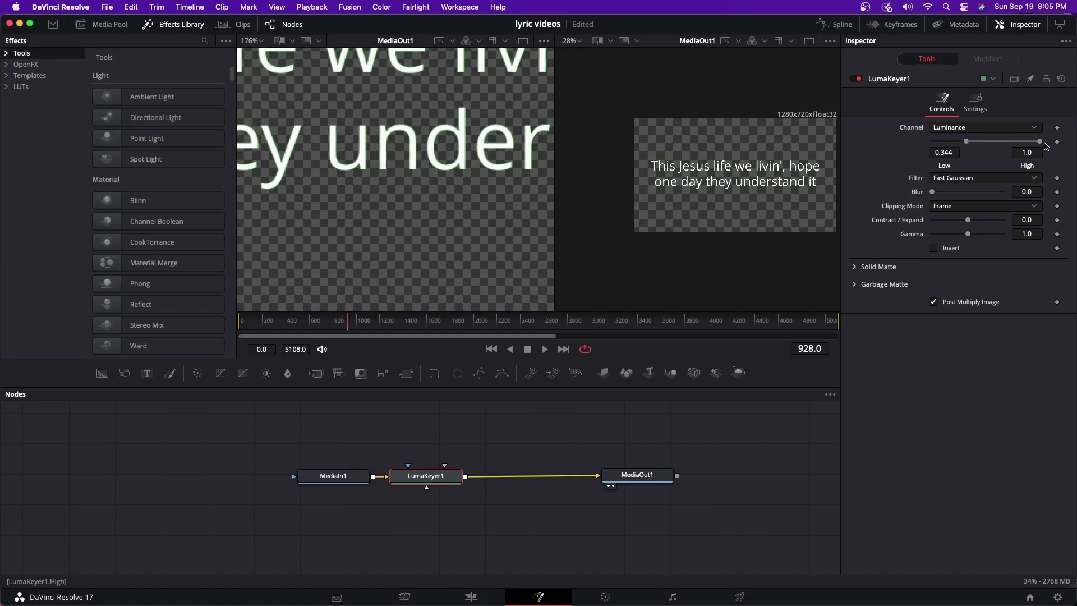
drag(1040, 141, 1043, 142)
mouse_move(979, 143)
mouse_down()
mouse_move(1009, 142)
mouse_move(979, 143)
mouse_up()
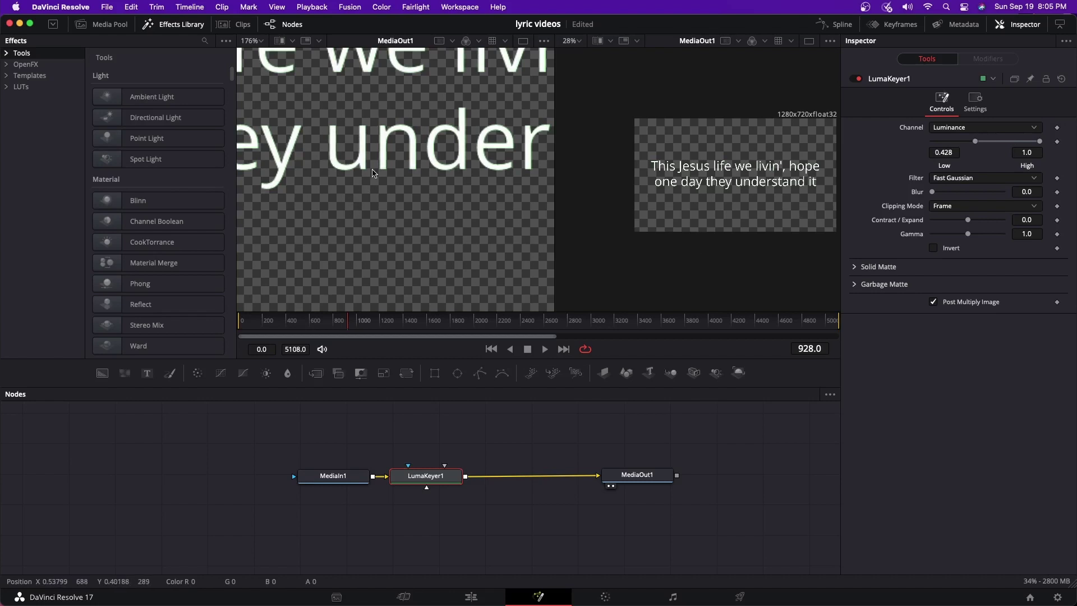
scroll(373, 171, down, 2)
scroll(373, 172, down, 2)
scroll(373, 172, down, 1)
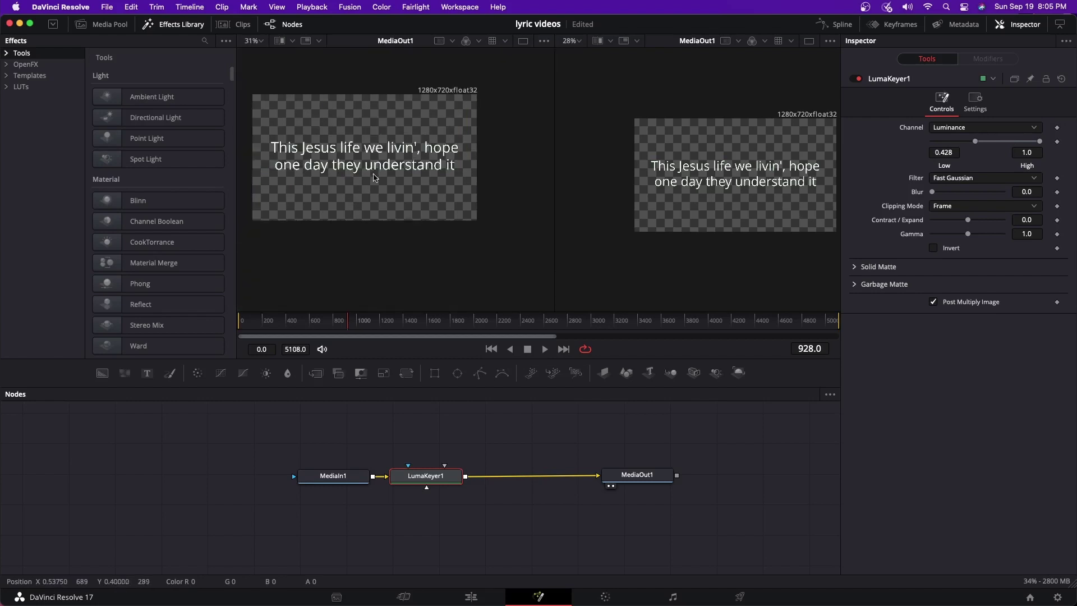
Switch to the Edit page and play the keyed lyrics over the particles.
click(470, 597)
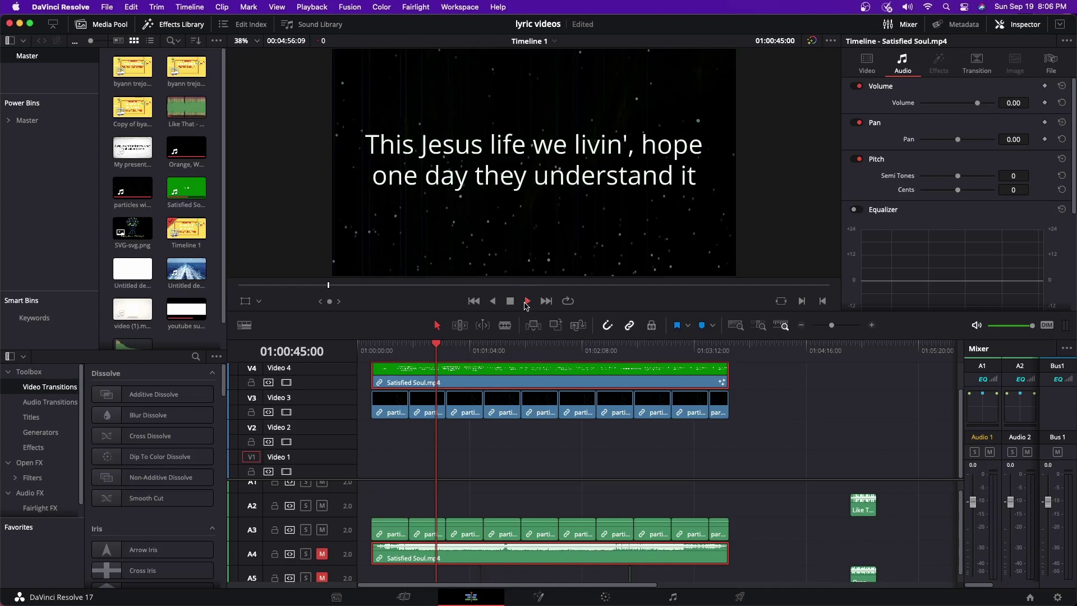
click(527, 300)
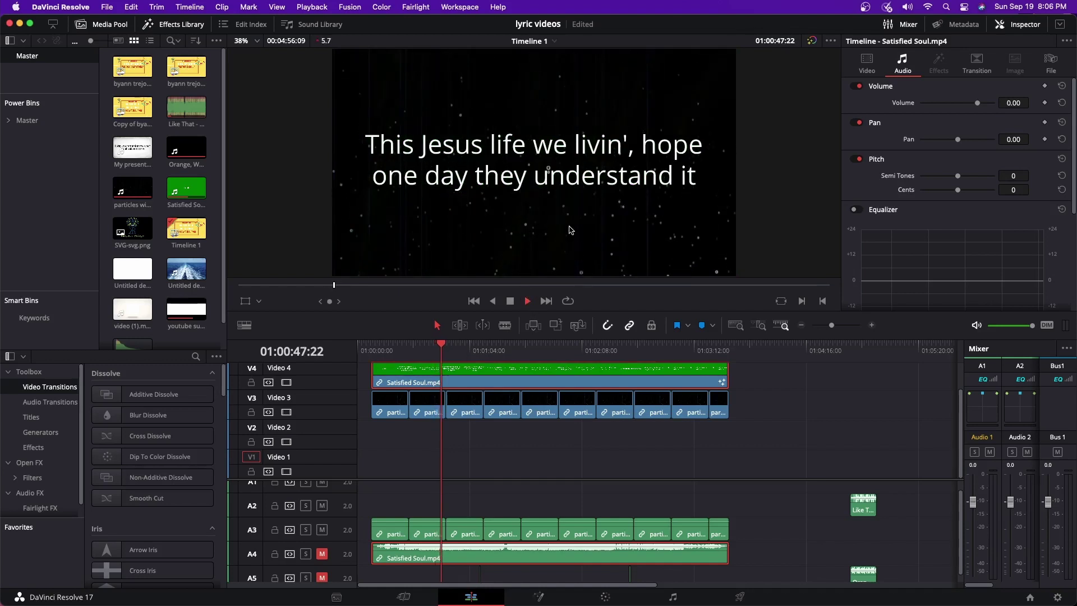